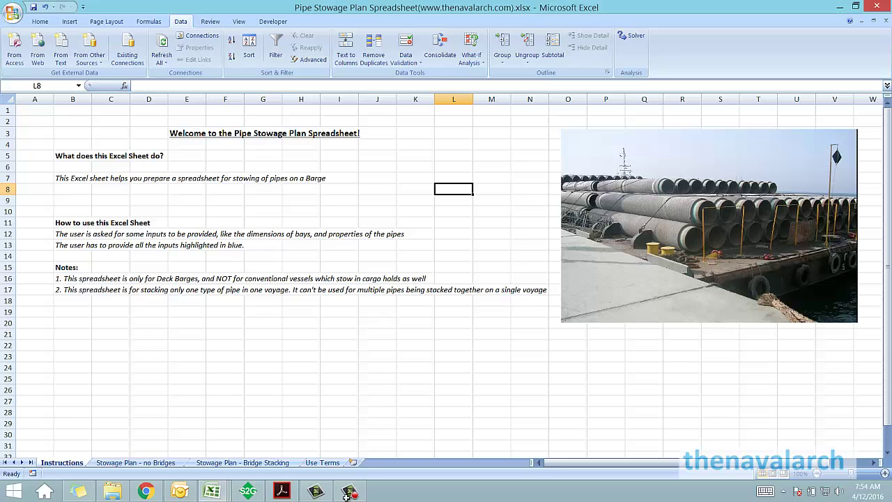
Step: Open the Stowage Plan - no Bridges sheet and inspect the barge bay diagram and the Bay 1 pipe label formula
key(ctrl+Page_Down)
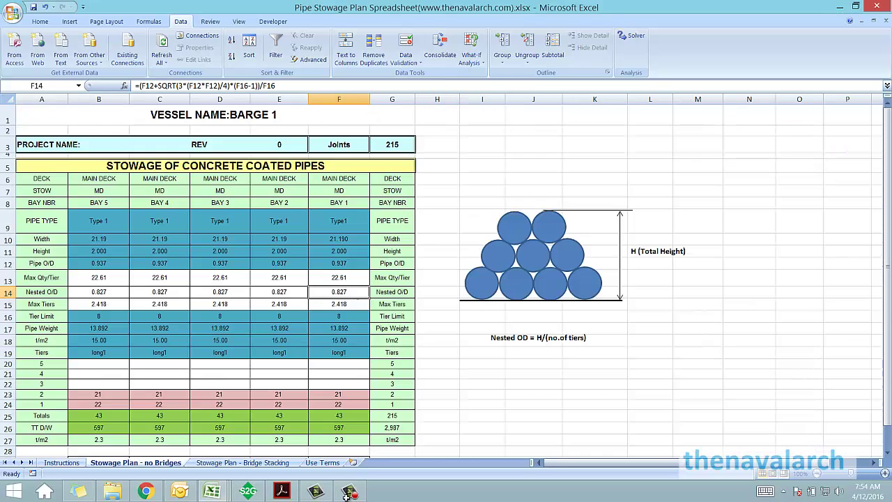
scroll(346, 497, down, 9)
scroll(347, 497, up, 1)
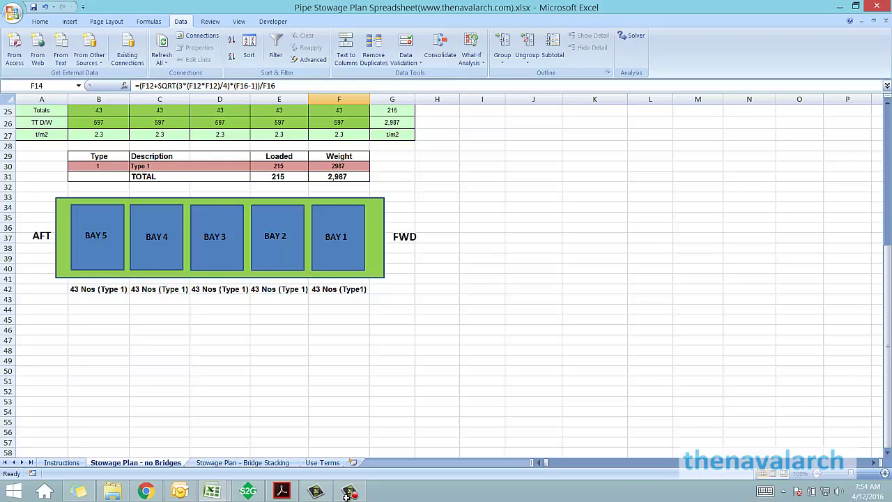
click(339, 289)
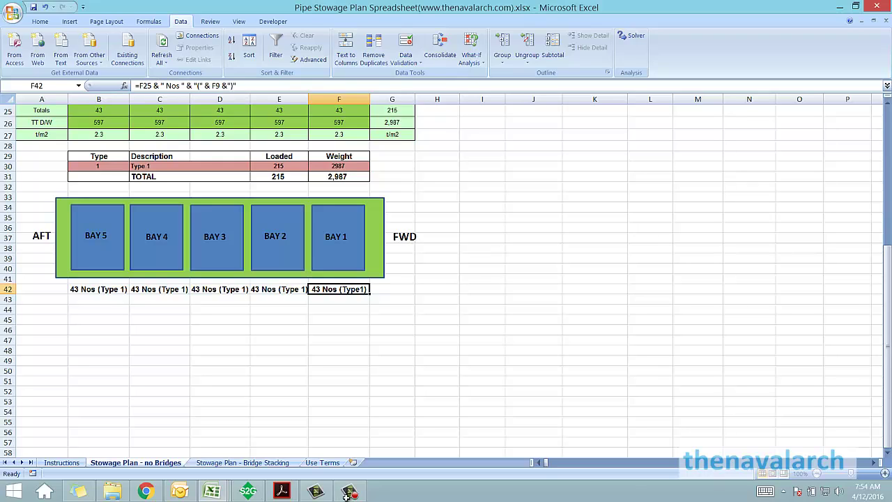
click(437, 269)
scroll(446, 279, up, 2)
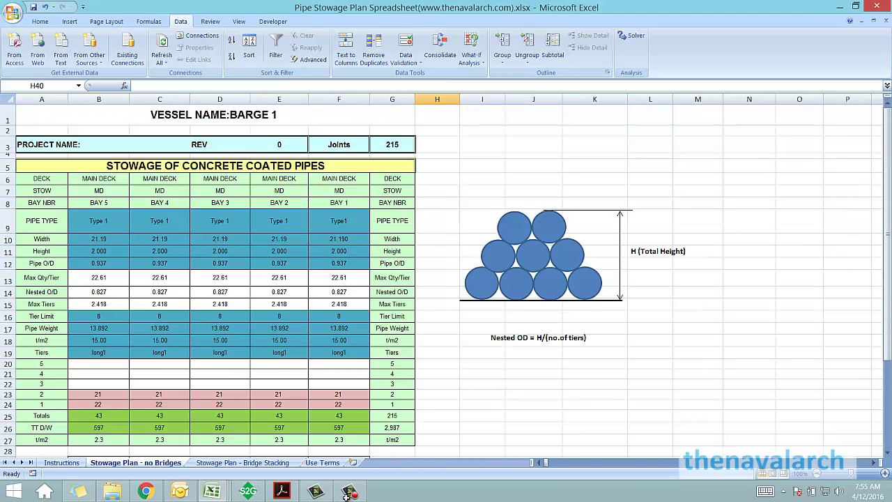
Step: Highlight the Bay 1 column and the Bay 2 column of the stowage table in turn
drag(339, 190, 339, 396)
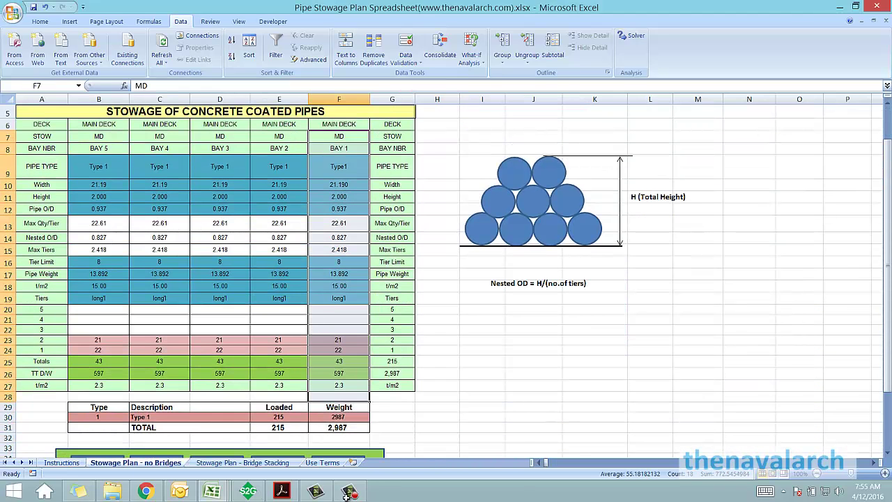
key(Down)
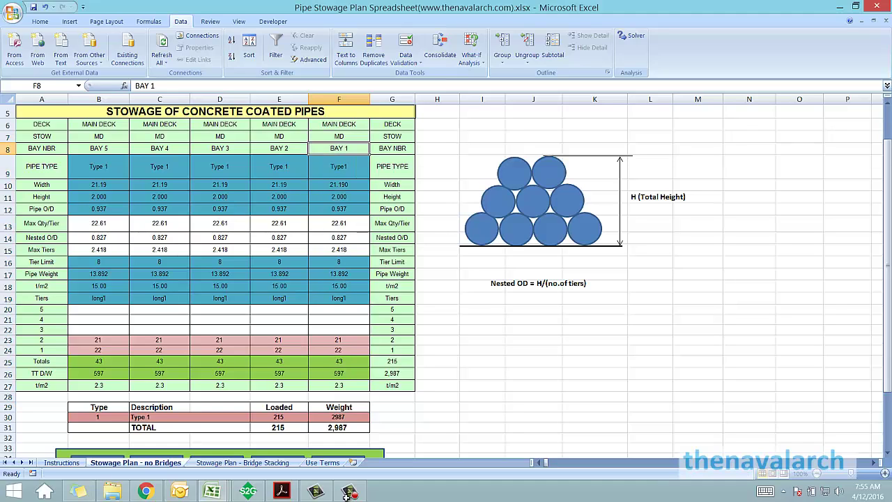
key(Left)
key(Up)
key(Up)
key(shift+Down)
key(shift+Down)
key(shift+Down)
key(shift+Down)
key(shift+Down)
key(shift+Down)
key(shift+Down)
key(shift+Down)
key(shift+Down)
key(shift+Down)
key(shift+Down)
key(shift+Down)
key(shift+Down)
key(shift+Down)
key(shift+Down)
key(shift+Down)
key(shift+Down)
key(shift+Down)
key(shift+Down)
key(shift+Down)
Step: Highlight the Bay 3 column of the stowage table from the STOW row through the final t/m2 row
key(Left)
key(Down)
key(shift+Down)
key(shift+Down)
key(shift+Down)
key(shift+Down)
key(shift+Down)
key(shift+Down)
key(shift+Down)
key(shift+Down)
key(shift+Down)
key(shift+Down)
key(shift+Down)
key(shift+Down)
key(shift+Down)
key(shift+Down)
key(shift+Down)
key(shift+Down)
key(shift+Down)
key(shift+Down)
key(shift+Down)
key(shift+Down)
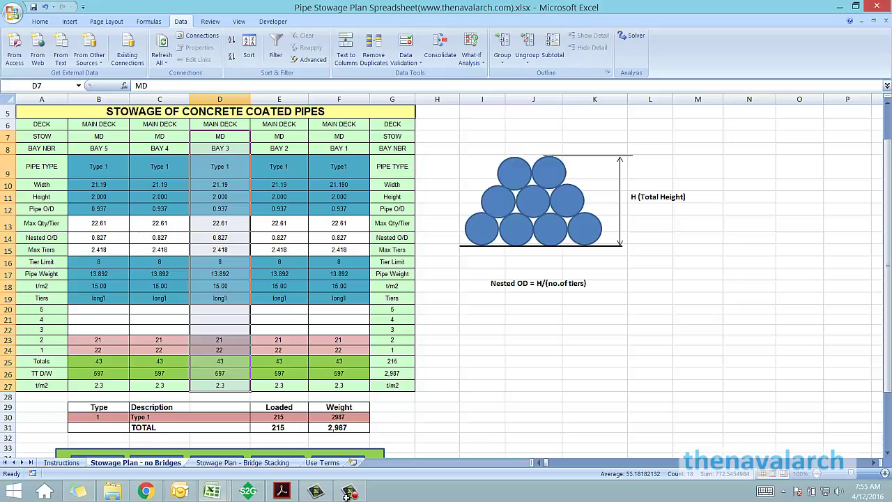
Step: Highlight the stowage data for all five bays, from the DECK row through the final t/m2 row
key(Left)
key(Left)
key(Up)
key(shift+Right)
key(shift+Right)
key(shift+Right)
key(shift+Right)
key(shift+Down)
key(shift+Down)
key(shift+Down)
key(shift+Down)
key(shift+Down)
key(shift+Down)
key(shift+Down)
key(shift+Down)
key(shift+Down)
key(shift+Down)
key(shift+Down)
key(shift+Down)
key(shift+Down)
key(shift+Down)
key(shift+Down)
key(shift+Down)
key(shift+Down)
key(shift+Down)
key(shift+Down)
key(shift+Down)
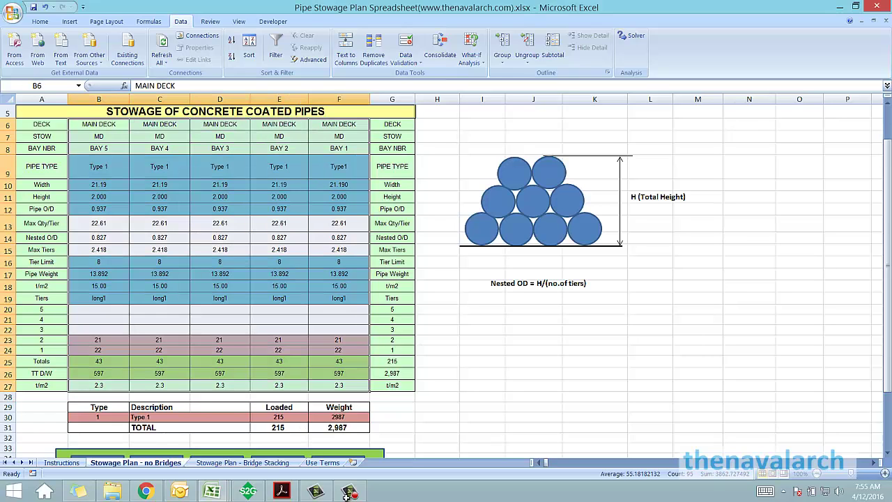
click(339, 274)
click(338, 184)
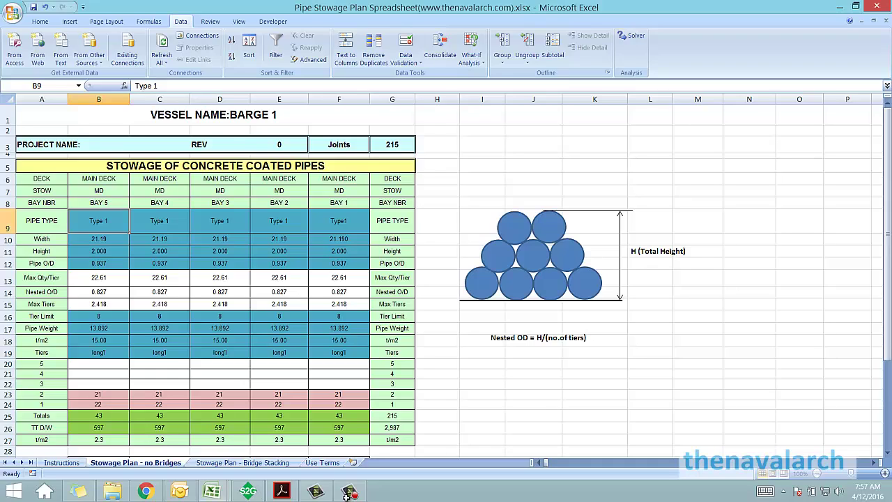
Step: Highlight the Tier Limit row across all bays, including the row labels at both ends
key(Right)
key(Right)
key(Right)
key(Right)
key(Right)
key(Down)
key(Down)
key(Down)
key(Down)
key(Down)
key(Down)
key(Down)
key(shift+Left)
key(shift+Left)
key(shift+Left)
key(shift+Left)
key(shift+Left)
key(shift+Left)
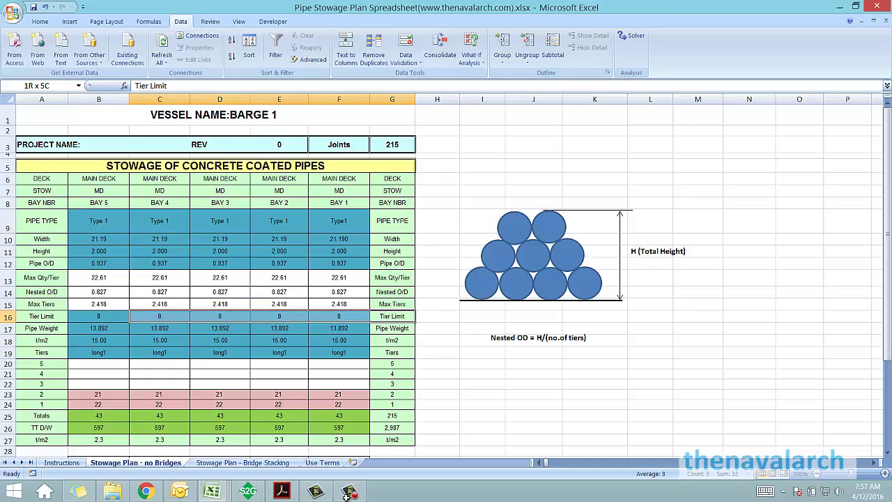
key(Home)
key(shift+Right)
key(shift+Right)
key(shift+Right)
key(shift+Right)
key(shift+Right)
key(shift+Right)
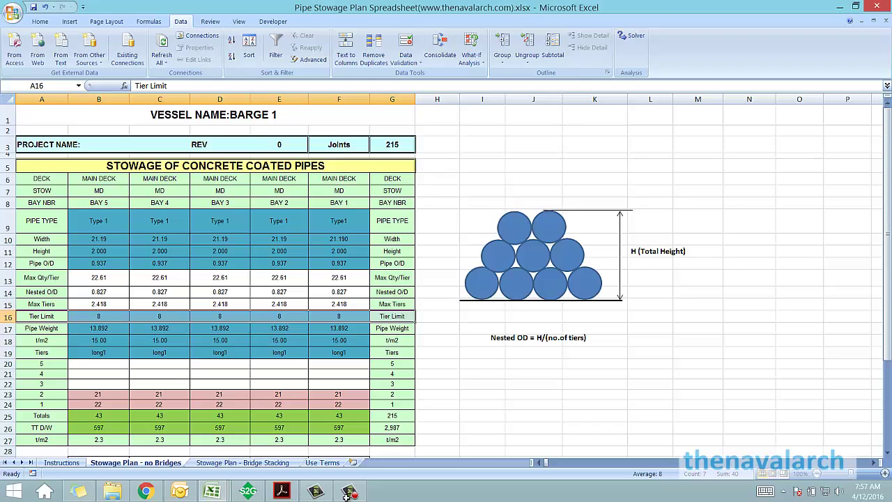
Step: Highlight the Height row across all bays and inspect the formula for the overall TT D/W total
drag(392, 251, 42, 251)
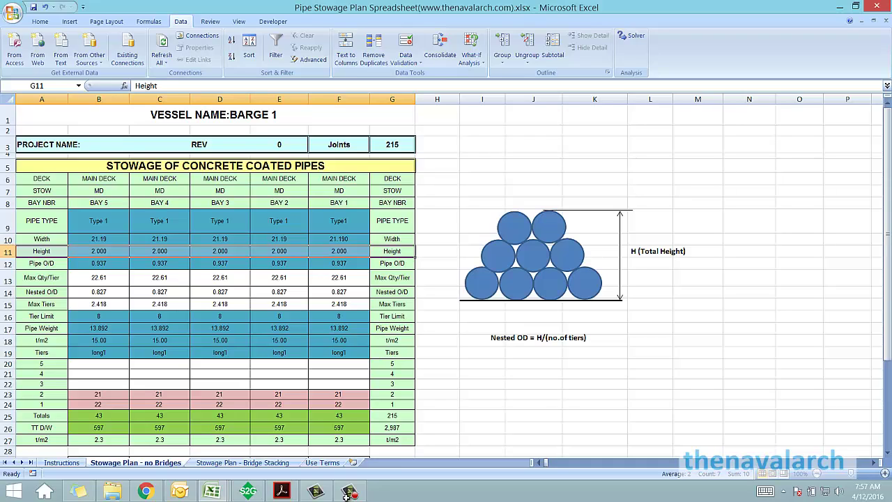
click(392, 427)
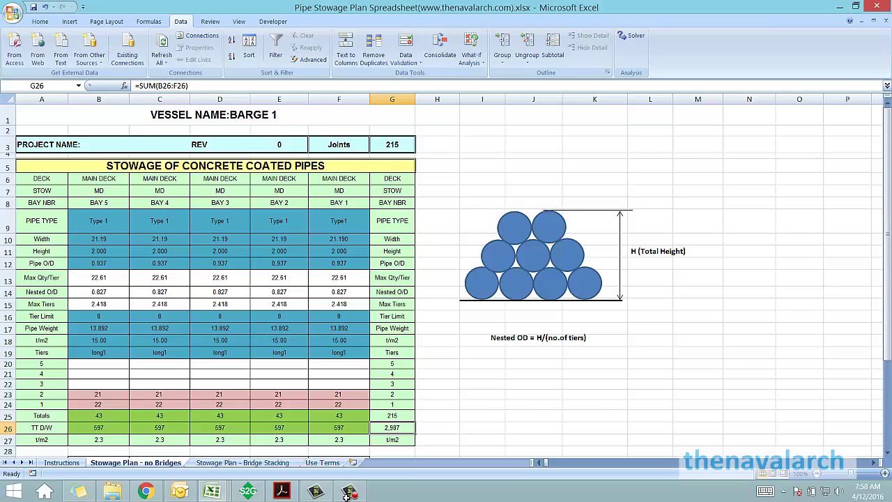
Step: Highlight the blue input blocks for all bays: Pipe Type through Pipe O/D, and Tier Limit through Tiers
drag(338, 220, 99, 263)
key(Down)
key(Down)
key(Down)
key(Down)
key(Down)
key(Down)
key(Down)
key(Left)
key(Left)
key(Left)
key(Left)
key(shift+Down)
key(shift+Down)
key(shift+Down)
key(shift+Right)
key(shift+Right)
key(shift+Right)
key(shift+Right)
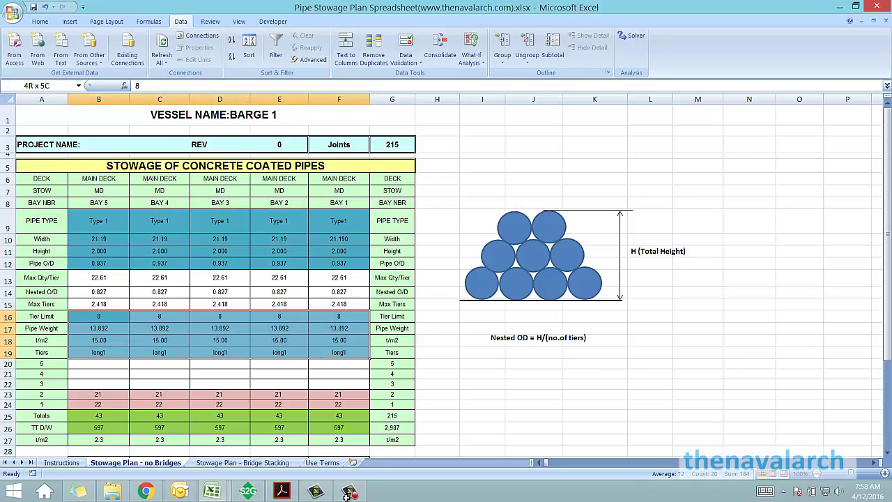
Step: Review the upper Bay 1 inputs and highlight the Width and Height values of all five bays
key(Up)
key(Up)
key(Up)
key(Up)
key(Up)
key(Up)
key(Up)
key(Right)
key(Right)
key(Right)
key(Right)
key(Down)
key(Down)
key(Down)
key(Up)
key(Up)
key(shift+Left)
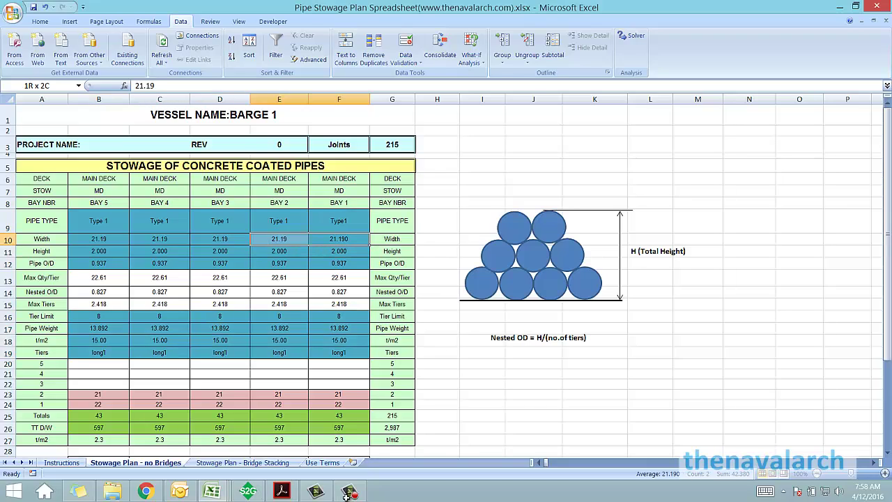
key(shift+Down)
key(shift+Left)
key(shift+Left)
key(shift+Left)
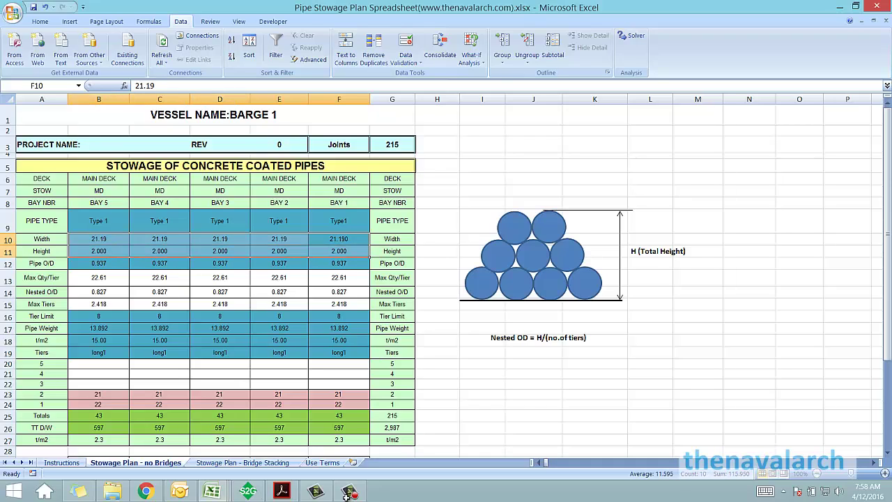
Step: Inspect Bay 1's Height and Pipe O/D inputs and its Max Qty/Tier formula one after another
key(shift+BackSpace)
key(Down)
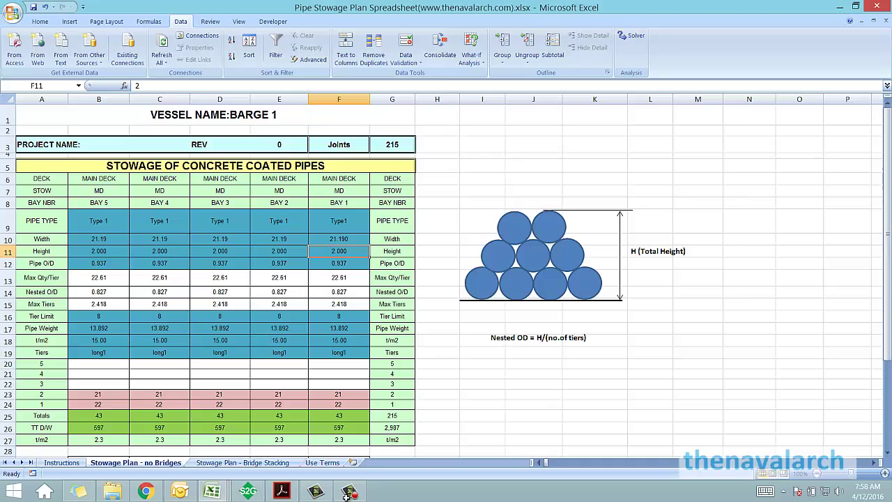
key(Down)
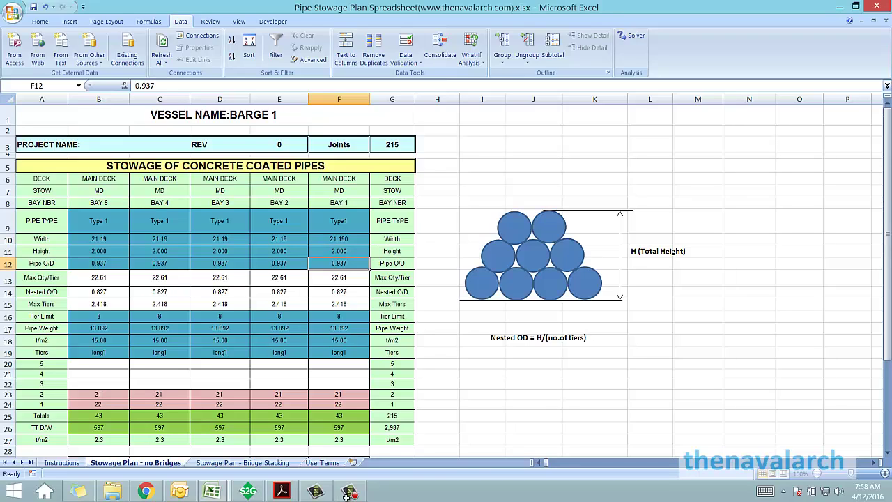
key(Down)
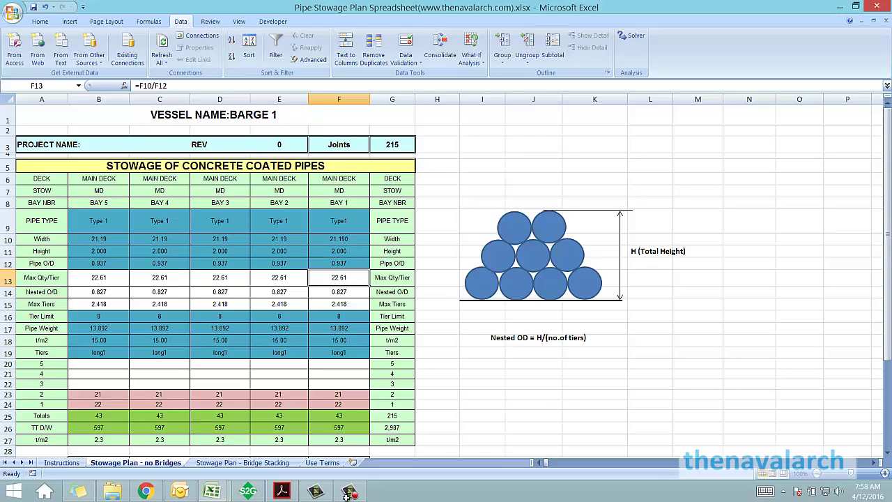
Step: Highlight the entire Max Qty/Tier row across all bays, including its labels at both ends
key(Right)
key(shift+Left)
key(shift+Left)
key(shift+Left)
key(shift+Left)
key(shift+Left)
key(shift+Left)
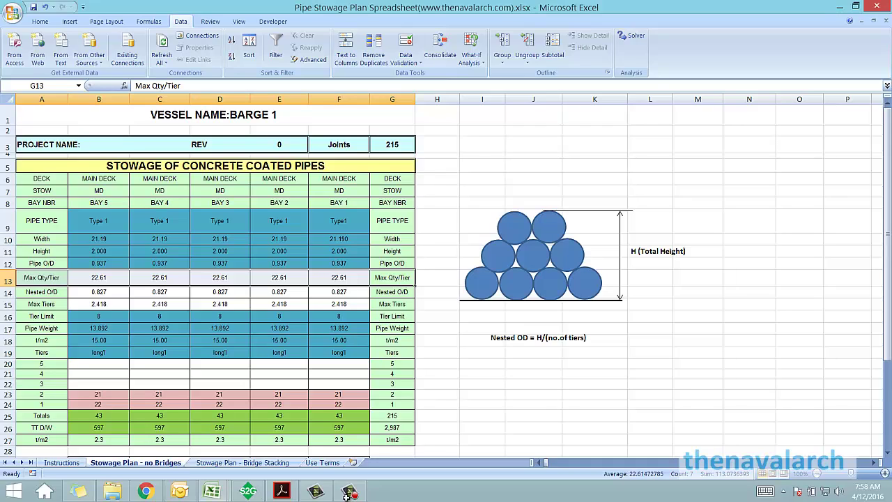
Step: Inspect Bay 1's Nested O/D formula and highlight the entire Nested O/D row, including its labels at both ends
key(Left)
key(Down)
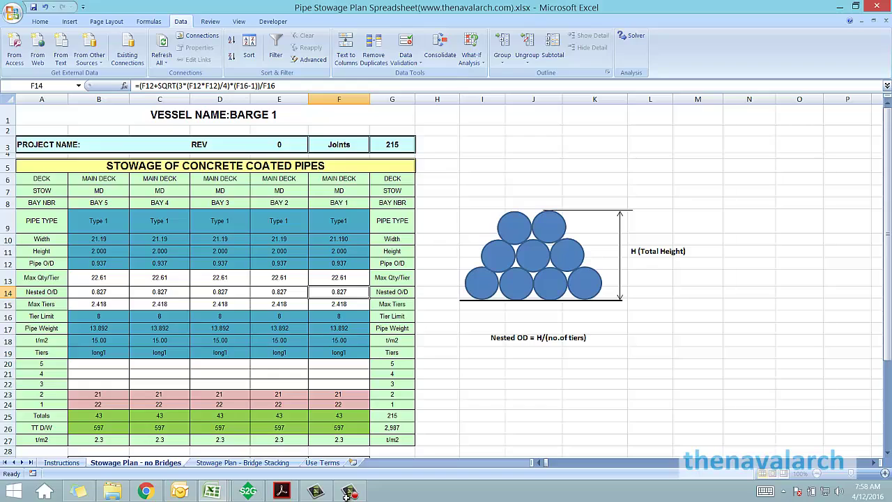
key(Right)
key(shift+Left)
key(shift+Left)
key(shift+Left)
key(shift+Left)
key(shift+Left)
key(shift+Left)
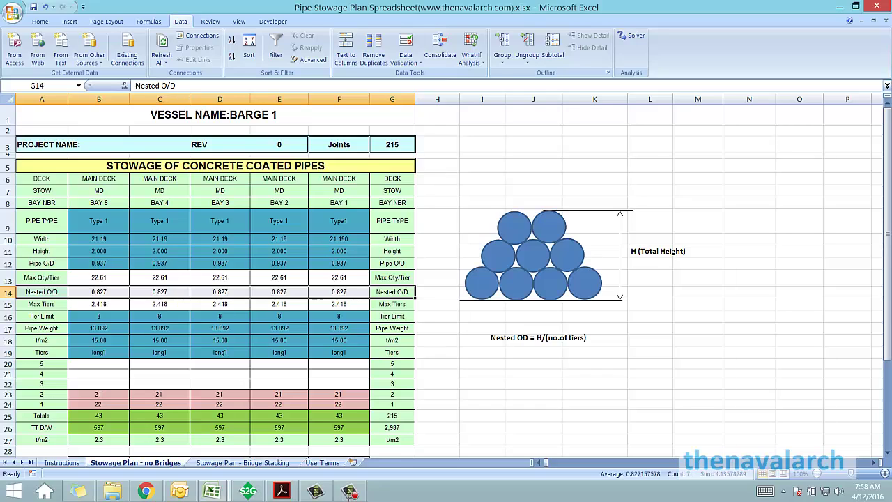
Step: Point out the Nested OD formula note below the pipe diagram, then highlight all bays' Nested O/D values and inspect Bay 5's formula
click(504, 339)
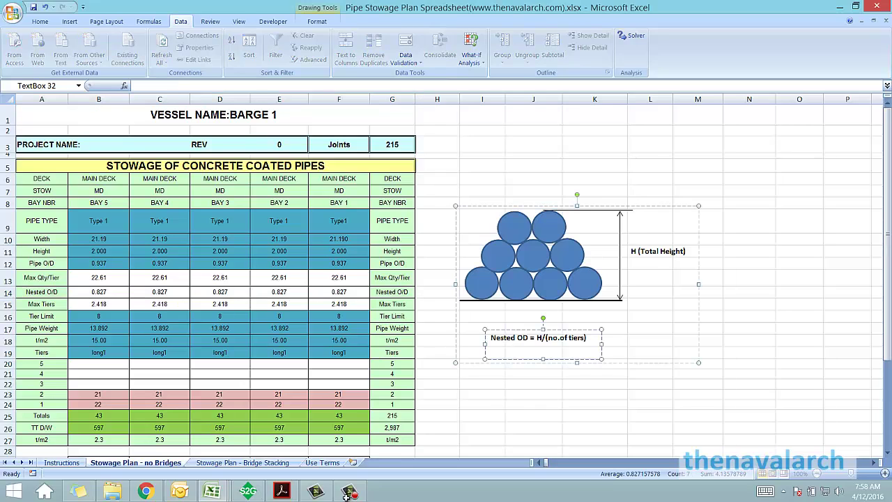
click(437, 340)
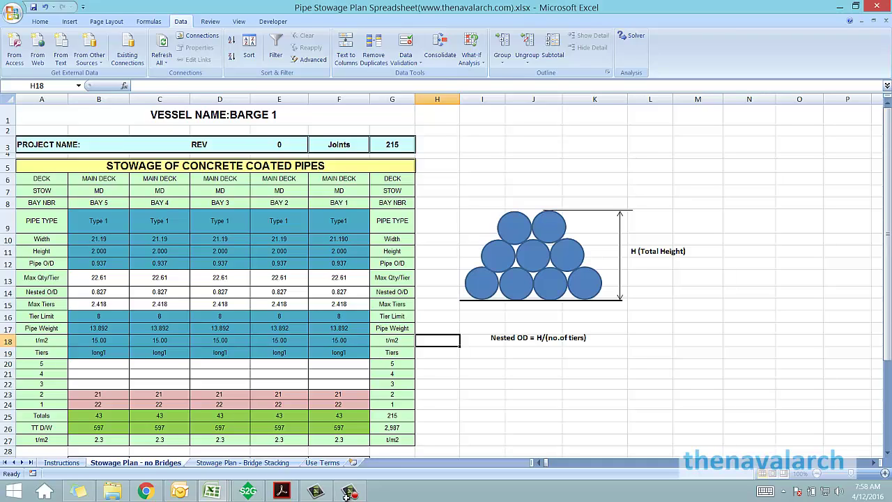
drag(98, 292, 338, 292)
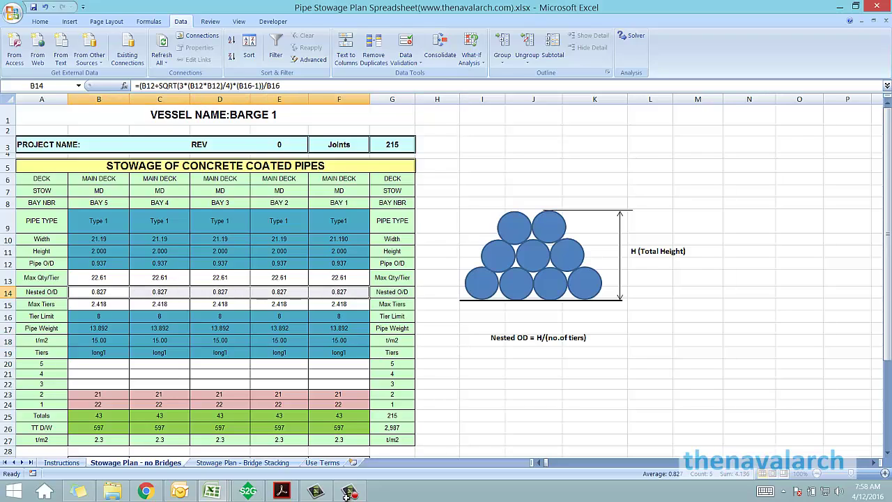
click(98, 292)
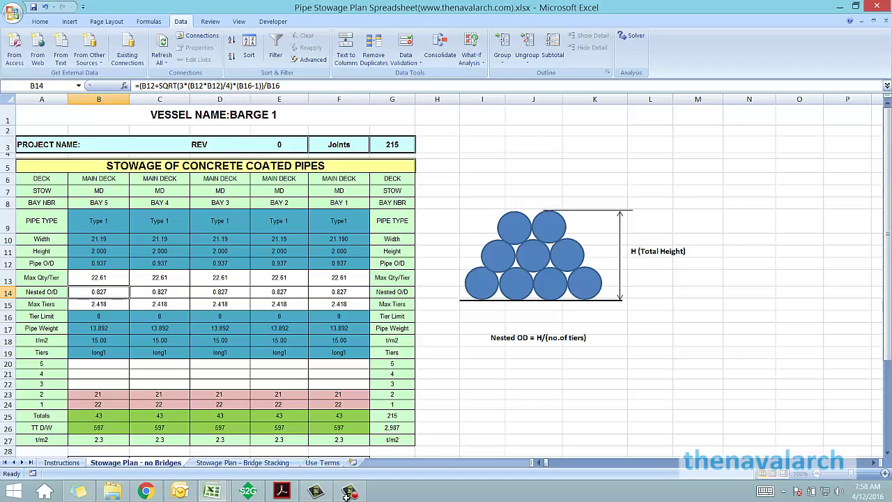
Step: Highlight the Tier Limit values of all five bays, starting from Bay 5
drag(98, 315, 339, 316)
drag(392, 304, 99, 315)
click(98, 316)
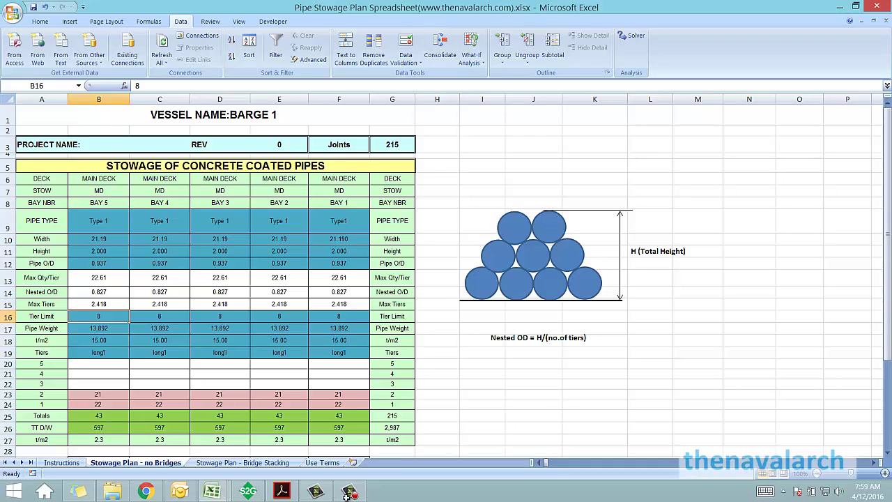
key(shift+Right)
key(shift+Right)
key(shift+Right)
key(shift+Right)
key(shift+Right)
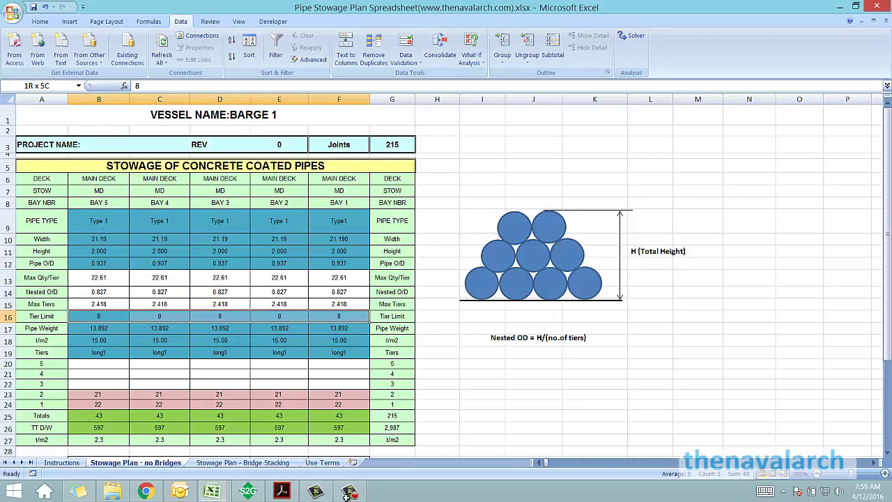
Step: Inspect Bay 5's Max Tiers formula and highlight the Max Tiers values across all bays with the end label
key(Up)
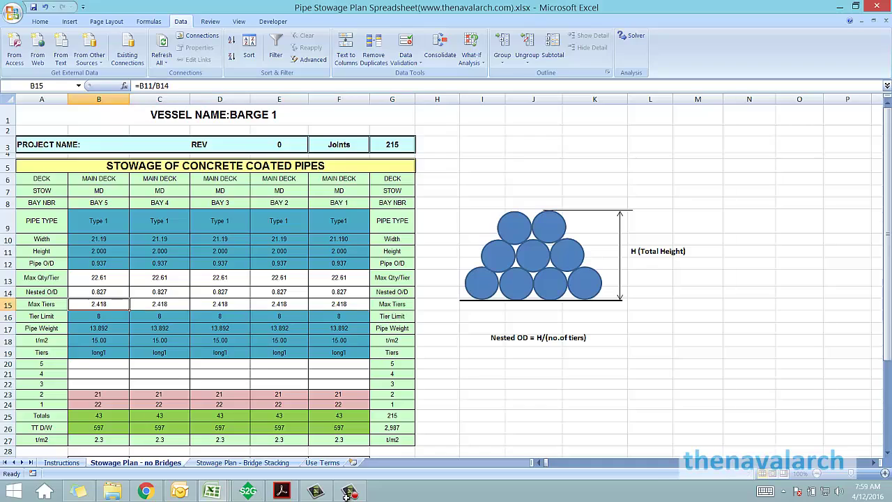
key(shift+Right)
key(shift+Right)
key(shift+Right)
key(shift+Right)
key(shift+Right)
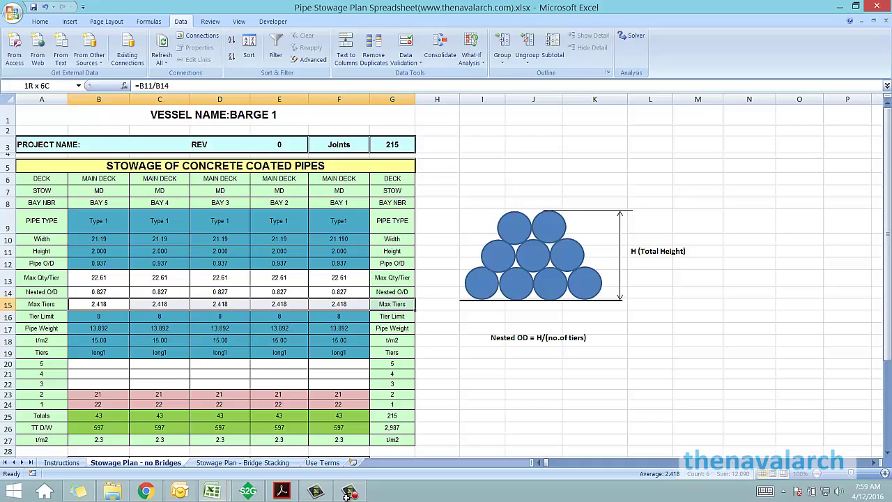
Step: Inspect Bay 1's Max Tiers and Tier Limit formulas and move on to the Pipe Weight label
key(Right)
key(Right)
key(Right)
key(Right)
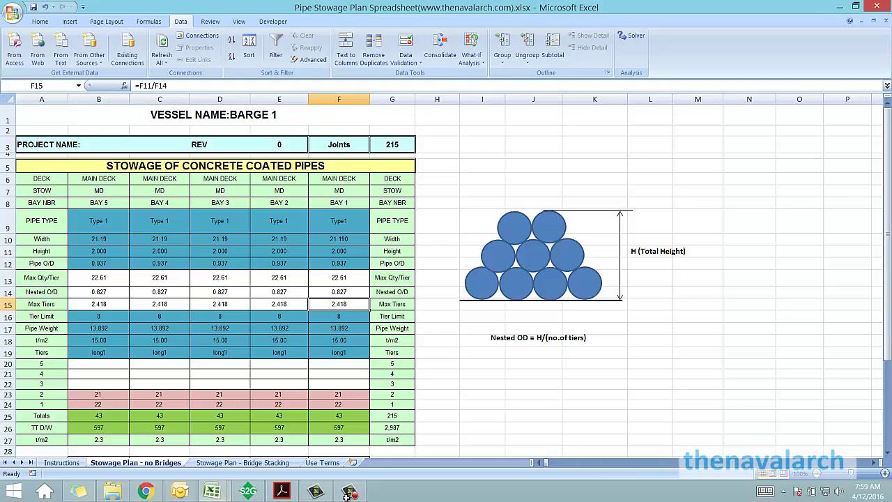
key(Down)
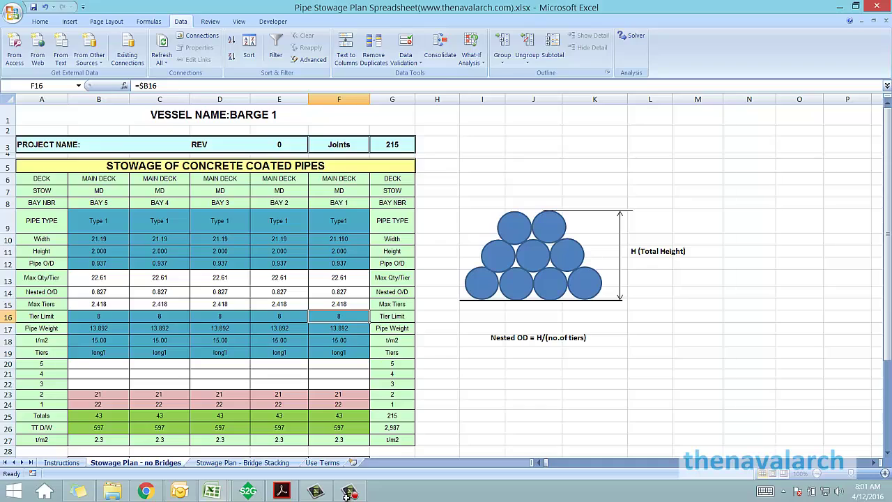
key(Down)
key(Right)
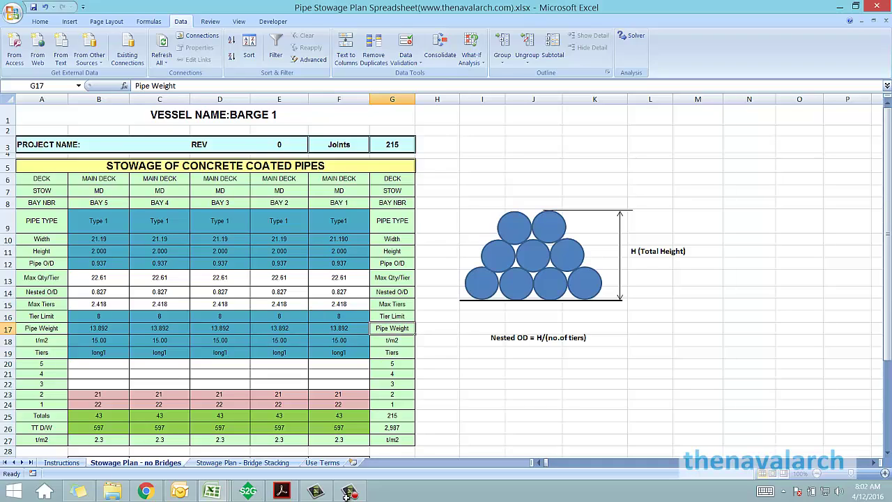
Step: Highlight the entire Tiers row across all bays, including its labels at both ends
key(Down)
key(Down)
key(shift+Left)
key(shift+Left)
key(shift+Left)
key(shift+Left)
key(shift+Left)
key(shift+Left)
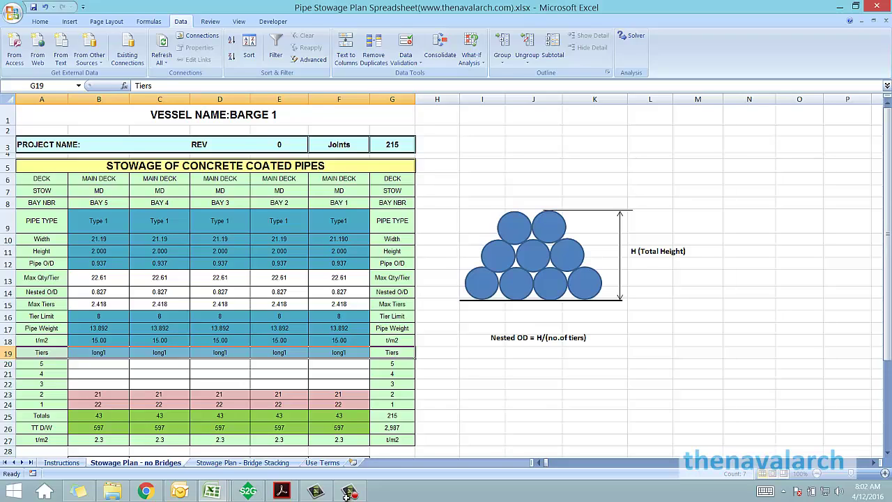
Step: Highlight the entire t/m2 input row above Tiers, including its labels at both ends
key(Up)
key(Home)
key(shift+Right)
key(shift+Right)
key(shift+Right)
key(shift+Right)
key(shift+Right)
key(shift+Right)
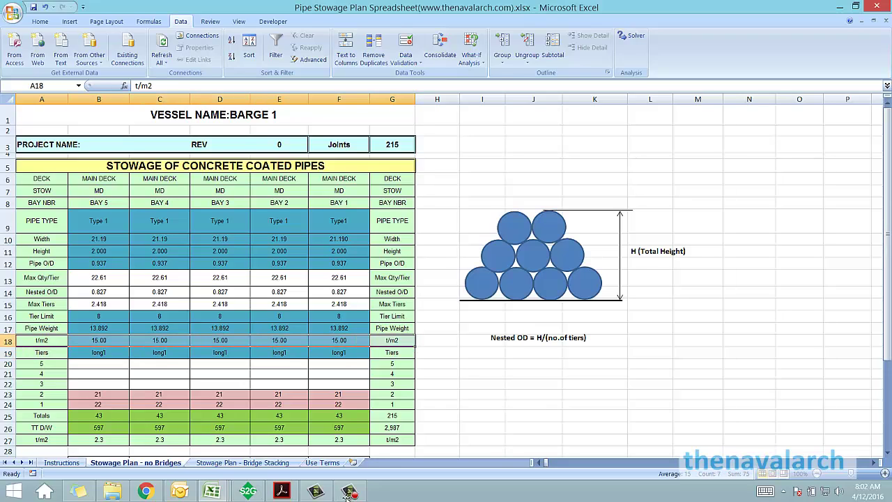
Step: Inspect Bay 1's t/m2 input value and highlight the full t/m2 input row again
click(339, 340)
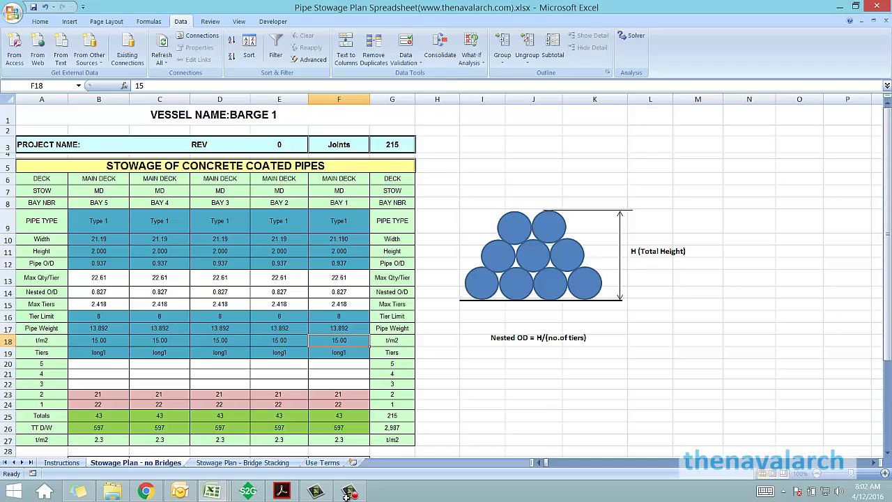
key(Right)
key(shift+Left)
key(shift+Left)
key(shift+Left)
key(shift+Left)
key(shift+Left)
key(shift+Left)
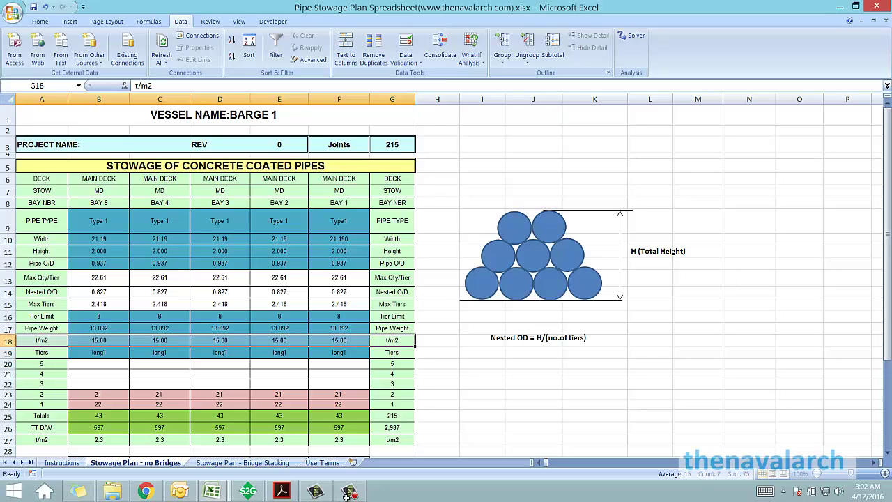
Step: Highlight the tier 5 to tier 1 quantities of all bays and inspect Bay 1's tier 1 and tier 2 formulas
scroll(447, 279, down, 2)
drag(339, 282, 99, 324)
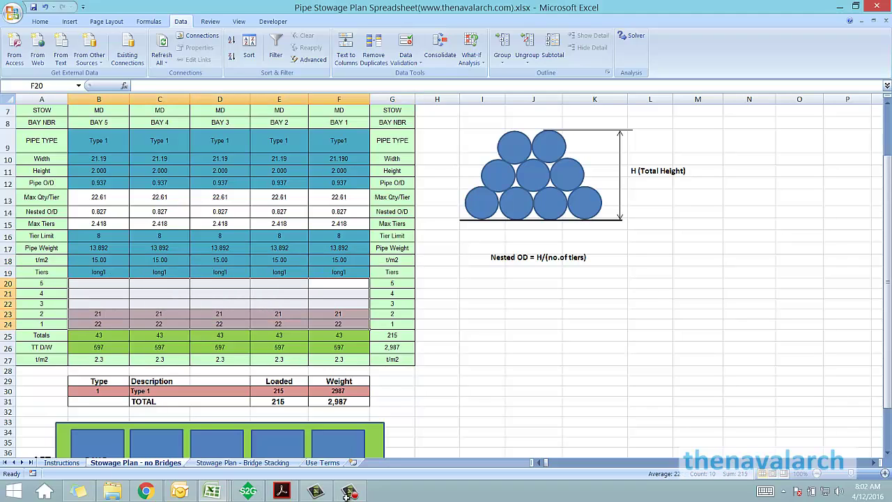
click(339, 324)
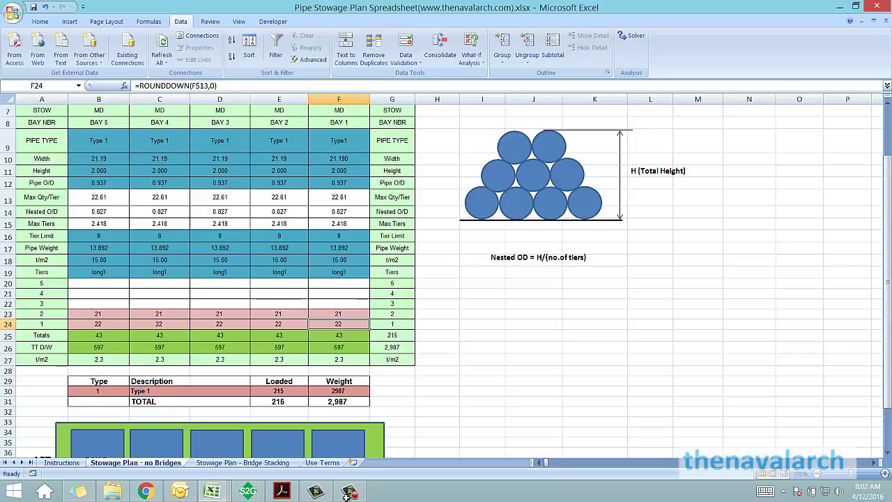
click(338, 314)
Step: Highlight the tier 1 pipe quantities across all five bays
drag(392, 324, 41, 324)
key(shift+Up)
key(Left)
key(shift+Left)
key(shift+Left)
key(shift+Left)
key(shift+Left)
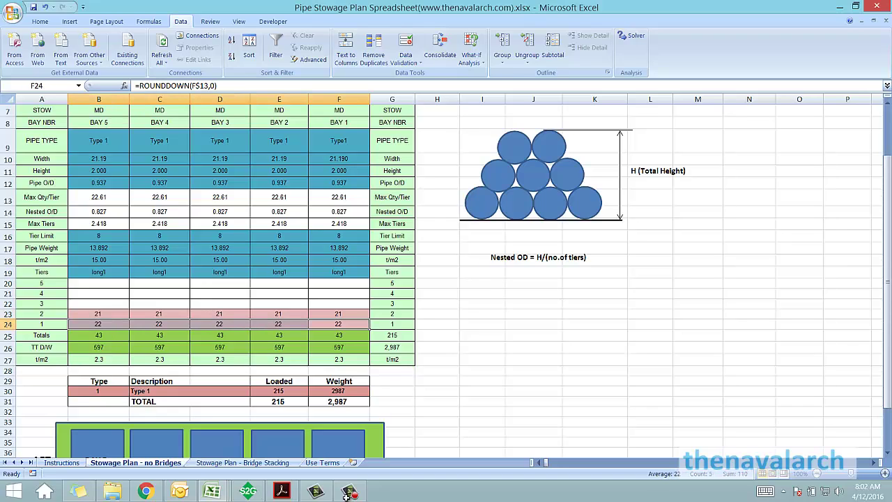
Step: Compare Bay 1's tier 1 formula with the tier 2 quantity formulas, ending on Bay 3's tier 2
key(shift+Right)
key(shift+Right)
key(shift+Right)
key(shift+Right)
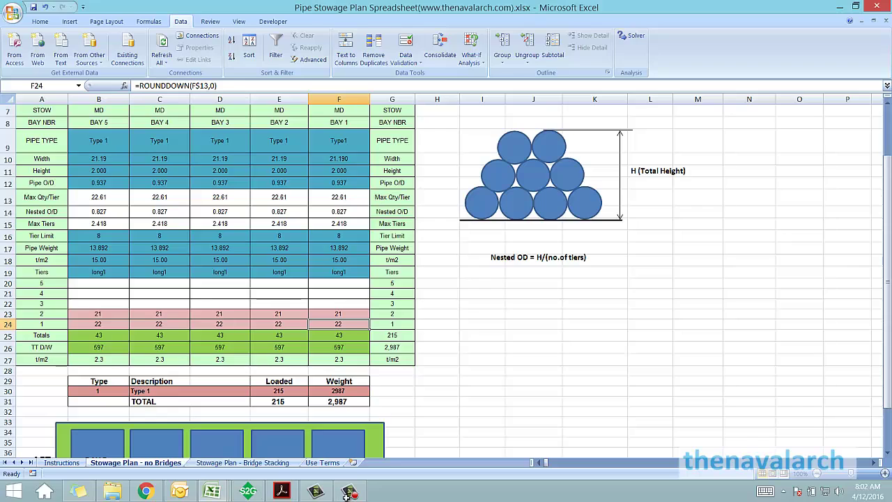
key(Up)
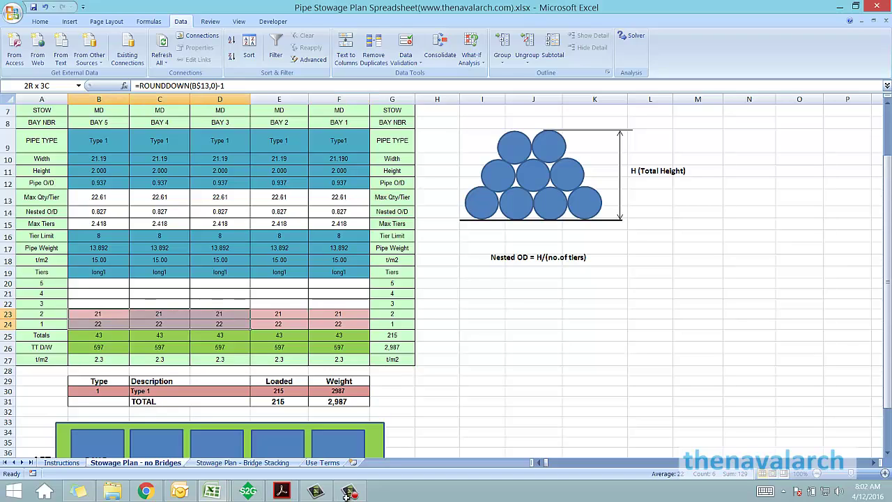
key(Down)
key(Up)
key(Left)
key(Left)
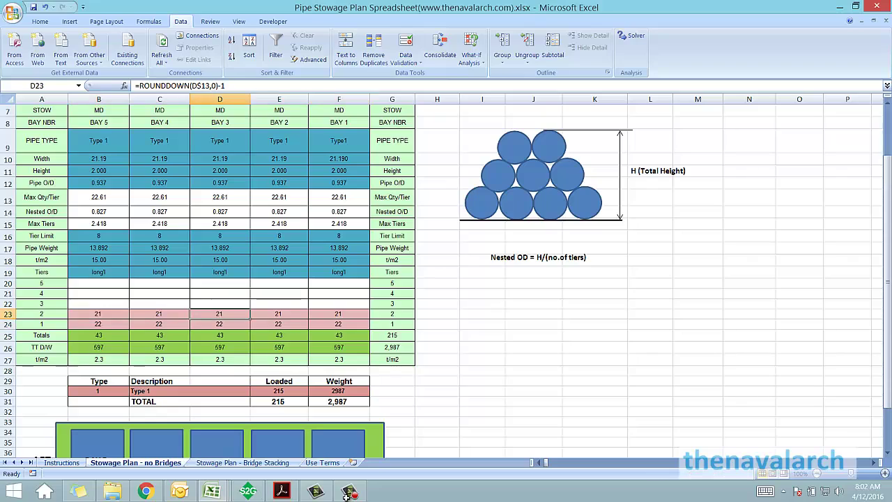
Step: Inspect the grand total formula at the end of the TT D/W row
key(Right)
key(Right)
key(Right)
key(Down)
key(Down)
key(Down)
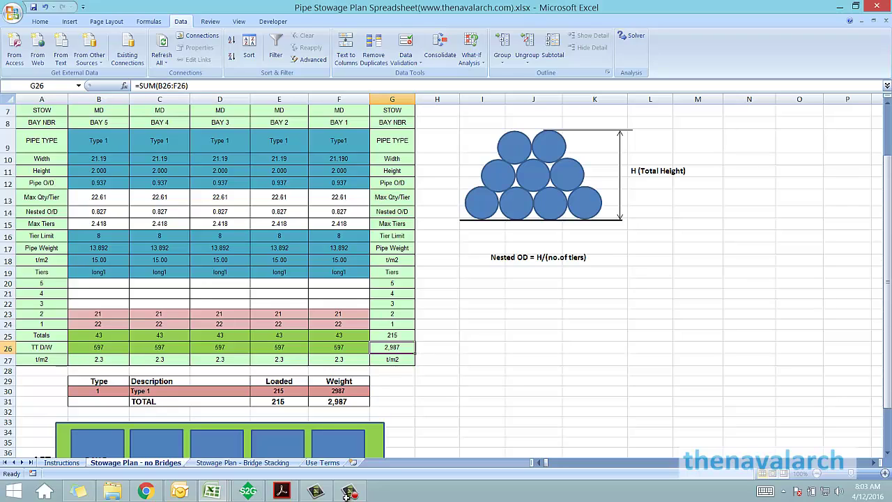
Step: Inspect the total Weight formula in the pipe type summary table and compare it with the TT D/W grand total
key(Left)
key(Down)
key(Down)
key(Down)
key(Down)
key(Down)
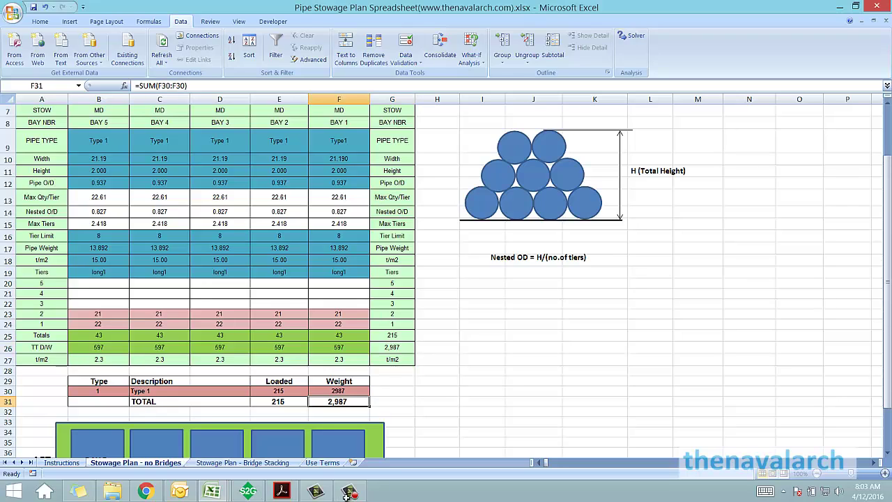
key(Up)
key(Up)
key(Up)
key(Up)
key(Up)
key(Right)
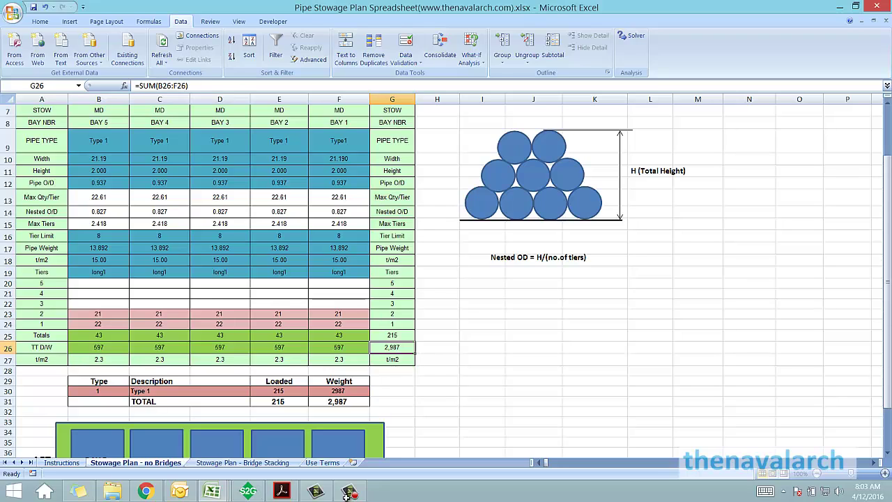
Step: Highlight the tier 2 and tier 1 pipe quantities together across all five bays
key(Up)
key(Up)
key(Up)
key(Left)
key(shift+Down)
key(shift+Left)
key(shift+Left)
key(shift+Left)
key(shift+Left)
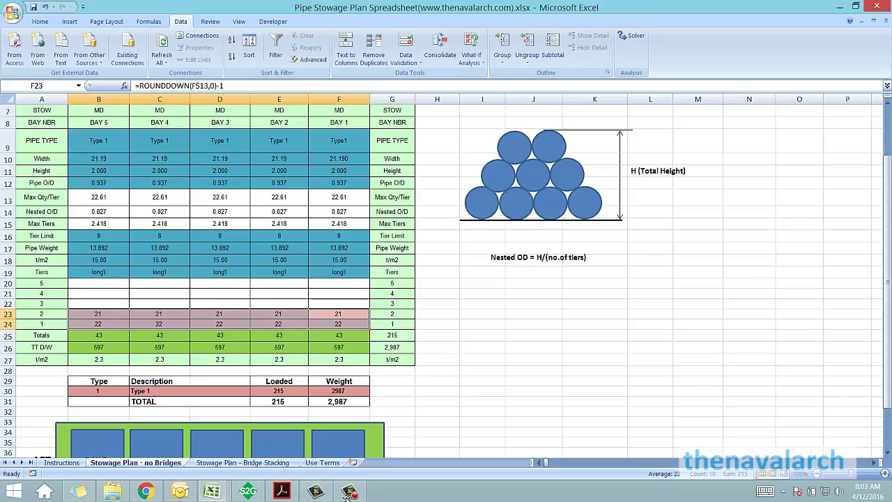
Step: Review the TT D/W grand total again
key(Down)
key(Right)
key(Down)
key(Down)
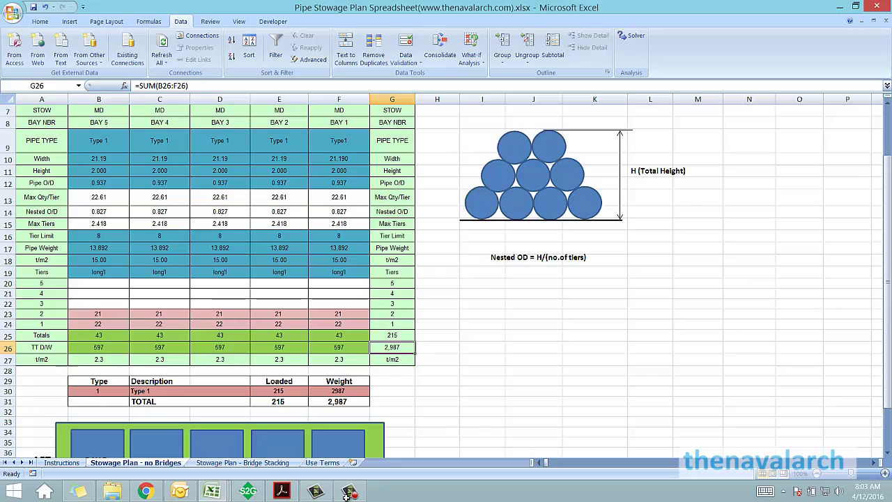
Step: Highlight the calculated t/m2 values below TT D/W for all bays, from Bay 1 and again from Bay 5
key(Down)
key(Left)
key(shift+Left)
key(shift+Left)
key(shift+Left)
key(shift+Left)
key(Left)
key(Left)
key(Left)
key(Left)
key(shift+Right)
key(shift+Right)
key(shift+Right)
key(shift+Right)
Step: Compare the t/m2 input values with the calculated t/m2 values by highlighting each row across all five bays
drag(339, 259, 99, 260)
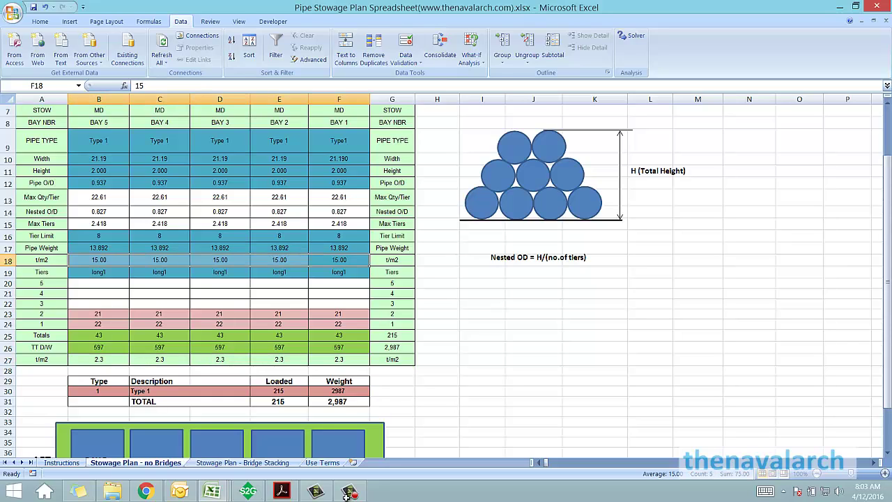
key(Down)
key(Down)
key(Down)
key(Down)
key(Down)
key(Down)
key(Down)
key(Down)
key(Down)
key(shift+Left)
key(shift+Left)
key(shift+Left)
key(shift+Left)
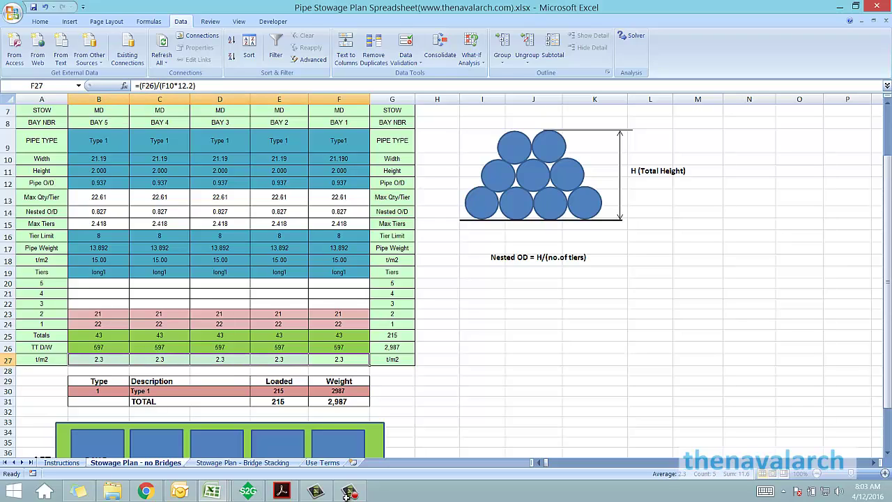
Step: Inspect Bay 5's formula for the calculated t/m2 value below TT D/W
key(Left)
key(Left)
key(Left)
key(Left)
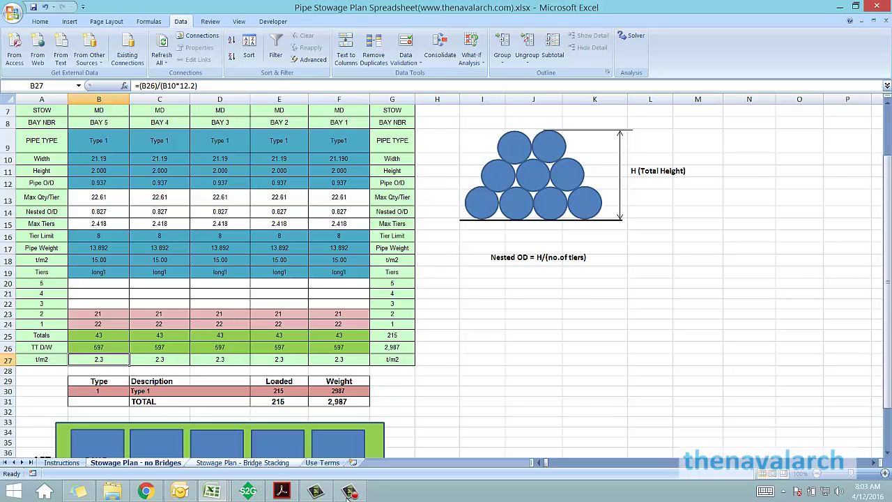
Step: View the bridge stacking sheet's tier quantities, totals and barge layout with bridge bays
key(ctrl+Page_Down)
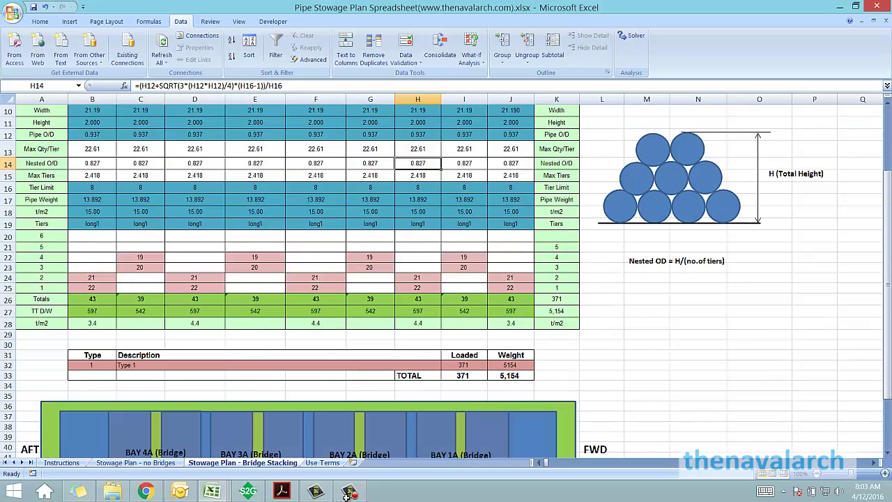
scroll(346, 498, down, 4)
scroll(347, 497, up, 3)
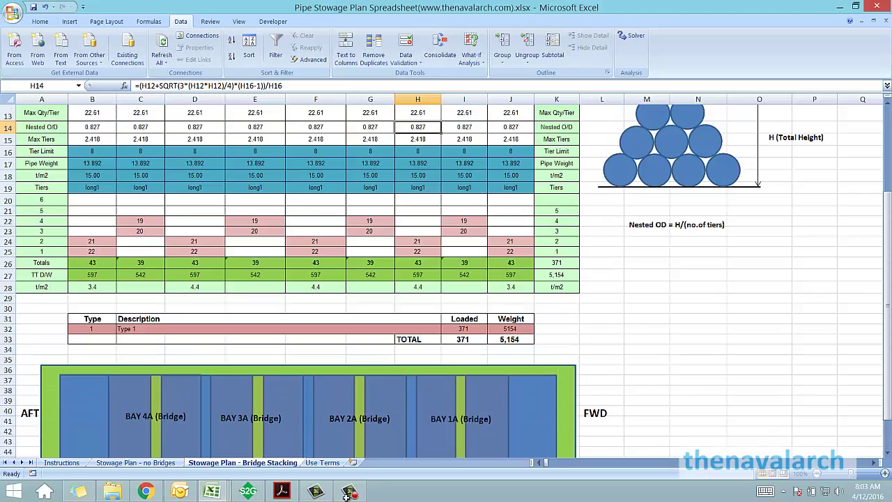
Step: Return to the Instructions sheet and highlight its introduction, usage instructions and notes
key(ctrl+Page_Up)
key(ctrl+Page_Up)
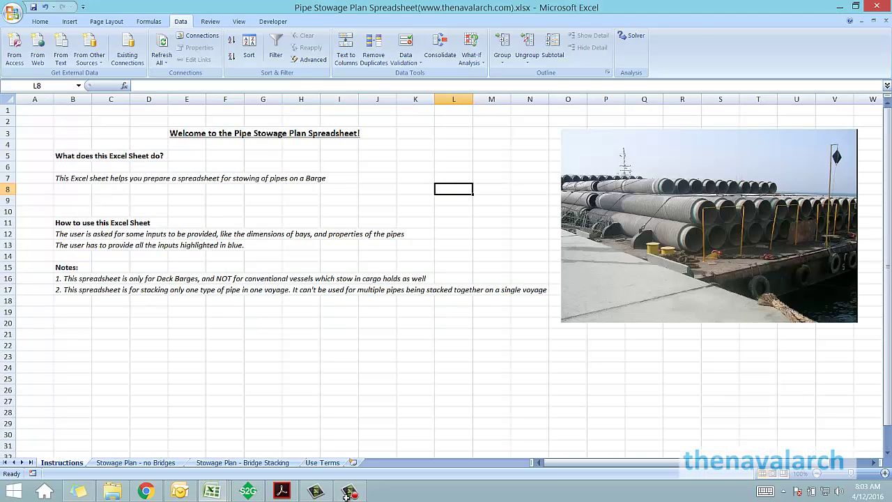
drag(73, 133, 530, 345)
click(454, 401)
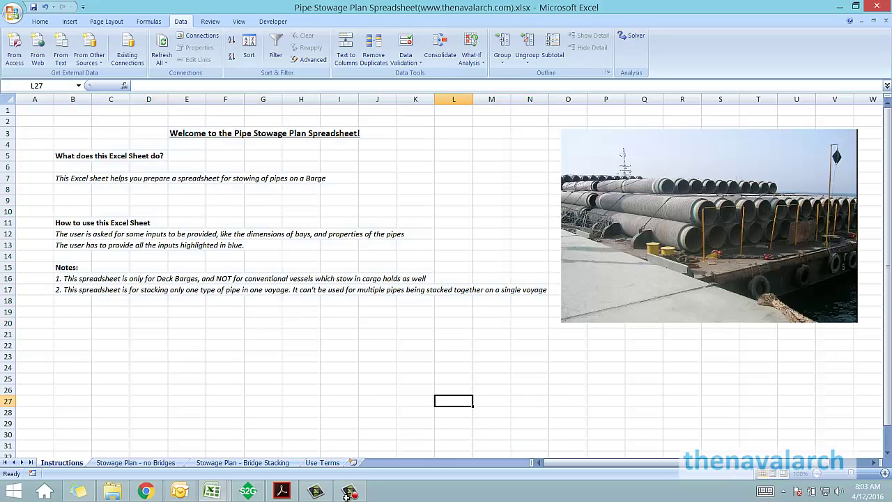